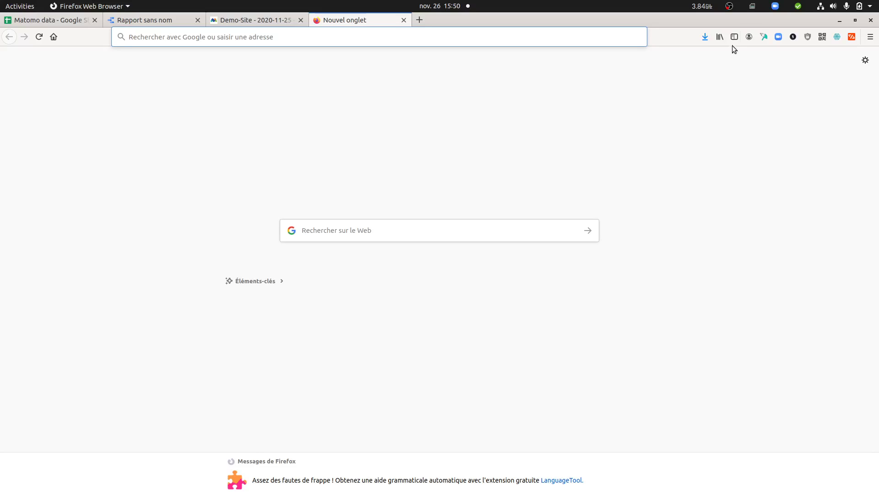
Step: Switch the system power profile to powersave and return to the Matomo Demo-Site tab
{"action": "left_click", "coordinate": [751, 6]}
{"action": "left_click", "coordinate": [745, 47]}
{"action": "left_click", "coordinate": [255, 23]}
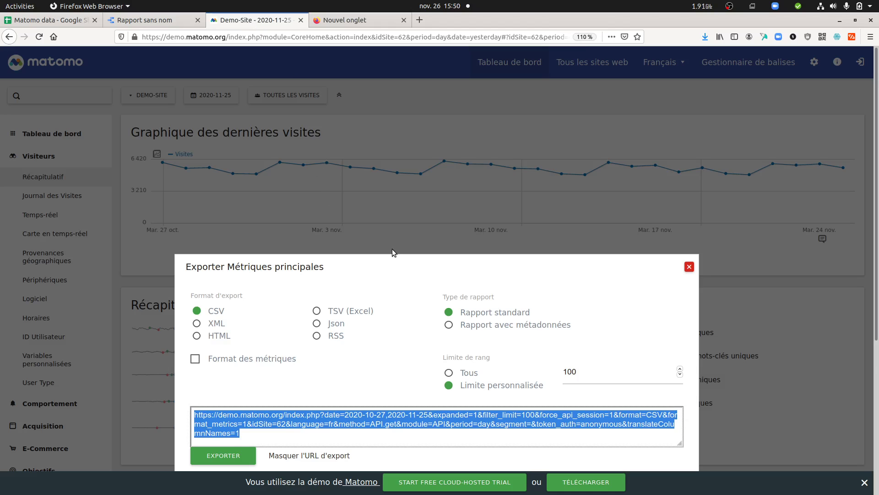
Step: Close the 'Exporter Métriques principales' dialog to reveal the Demo-Site visits summary graph
{"action": "scroll", "coordinate": [394, 249], "scroll_direction": "down", "scroll_amount": 1}
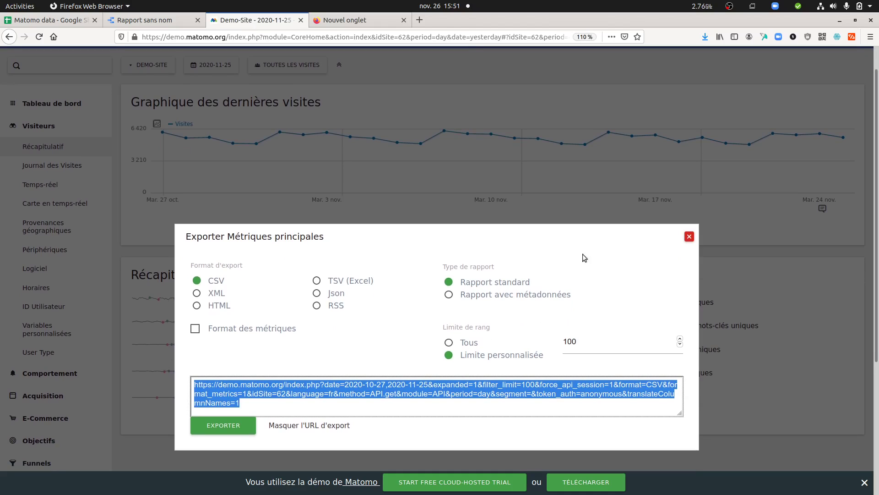
{"action": "left_click", "coordinate": [688, 237]}
{"action": "scroll", "coordinate": [480, 273], "scroll_direction": "up", "scroll_amount": 1}
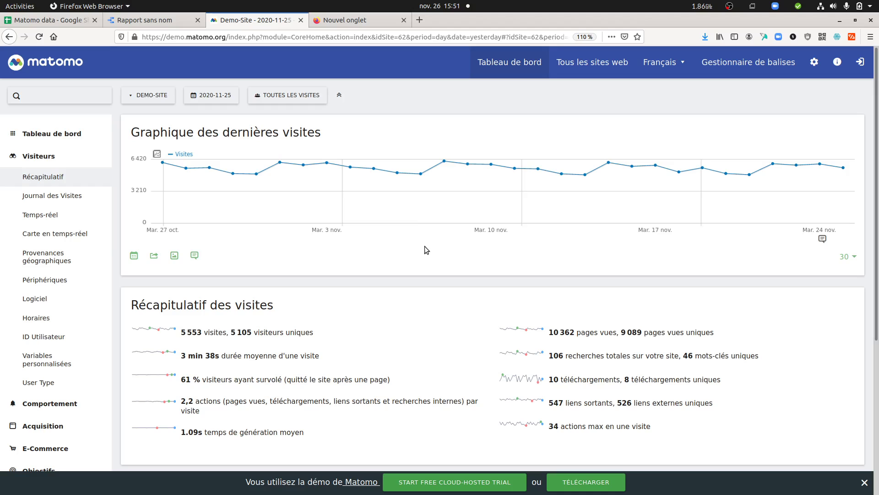
{"action": "mouse_move", "coordinate": [424, 206]}
{"action": "mouse_move", "coordinate": [421, 190]}
{"action": "mouse_move", "coordinate": [163, 175]}
{"action": "left_click", "coordinate": [154, 257]}
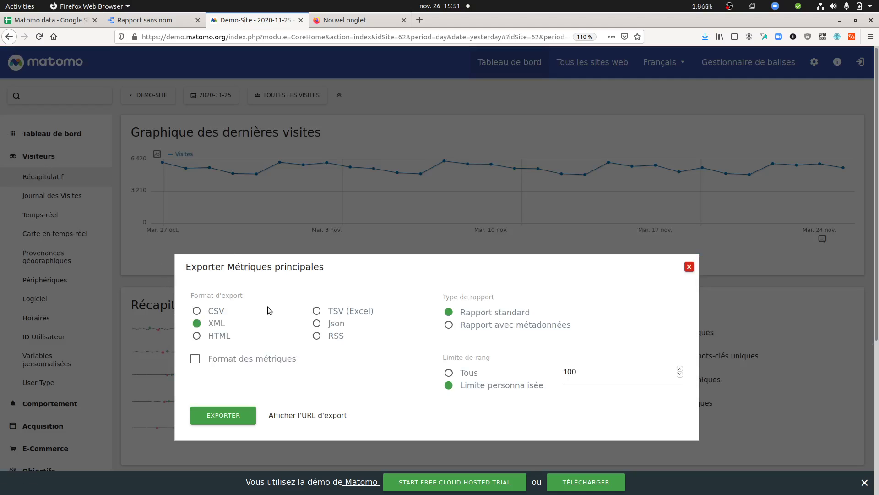
{"action": "left_click", "coordinate": [210, 315]}
{"action": "left_click", "coordinate": [318, 415]}
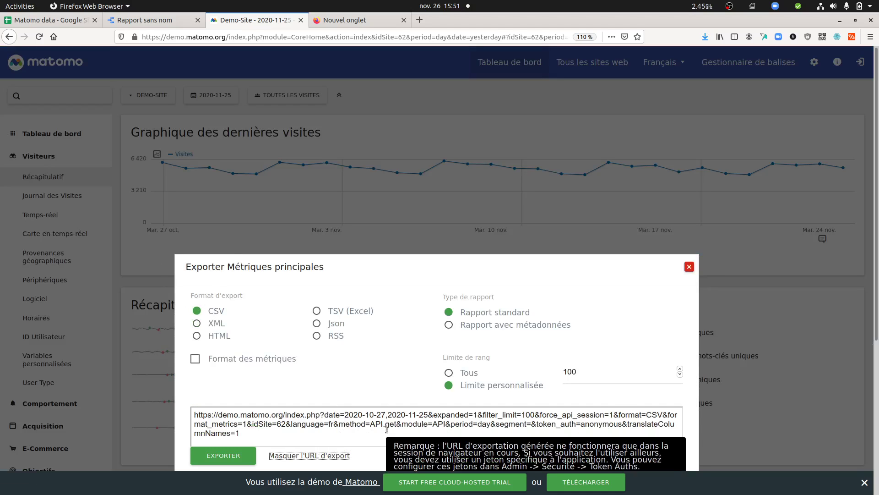
{"action": "left_click", "coordinate": [689, 266]}
Step: Review the IMPORTDATA formula in A1 of 'Matomo data' and its rows through 26/11/2020
{"action": "left_click", "coordinate": [71, 21]}
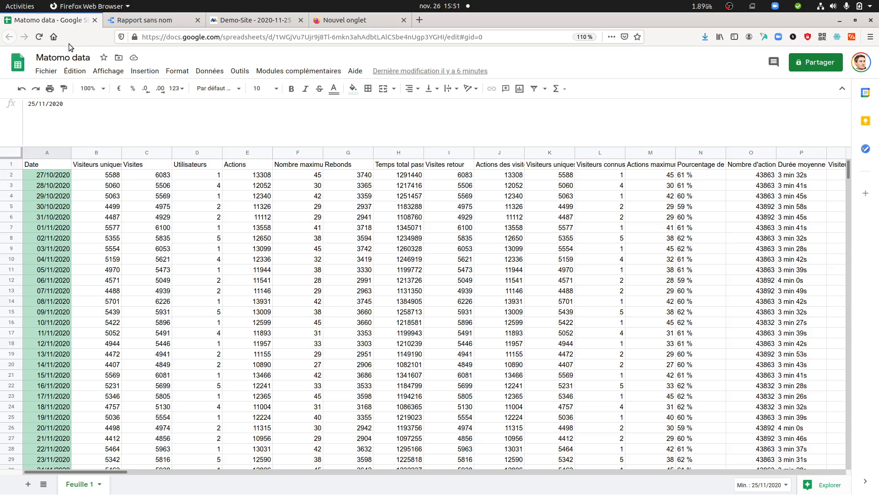
{"action": "left_click", "coordinate": [42, 168]}
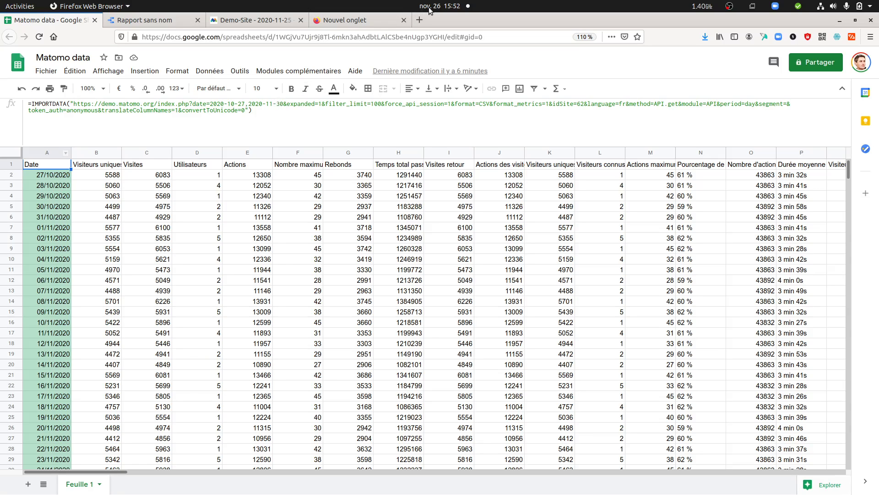
{"action": "scroll", "coordinate": [120, 332], "scroll_direction": "down", "scroll_amount": 4}
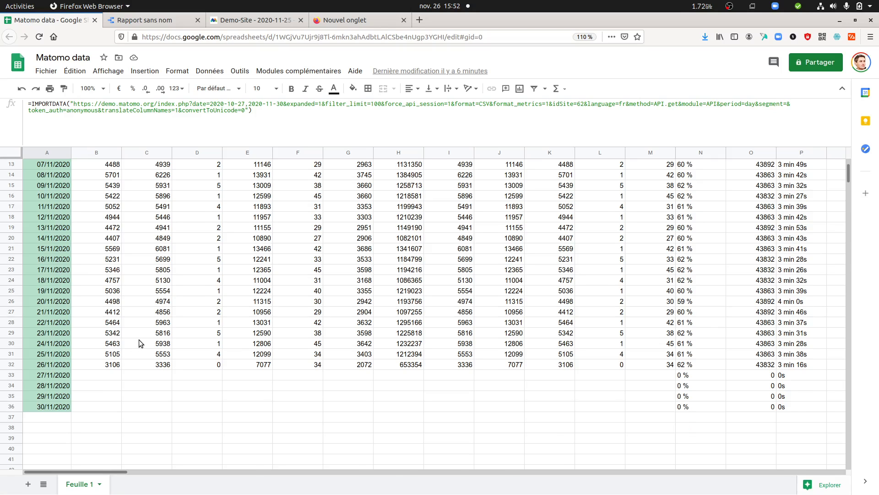
{"action": "scroll", "coordinate": [139, 341], "scroll_direction": "up", "scroll_amount": 5}
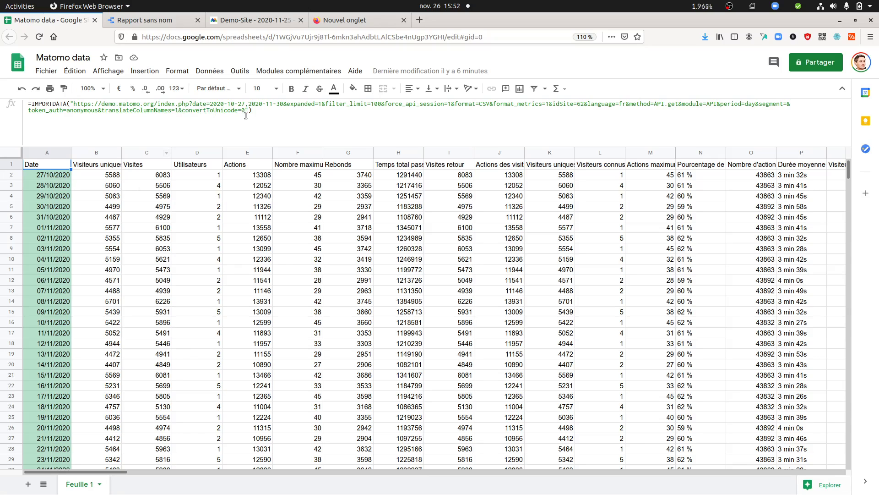
{"action": "left_click_drag", "start_coordinate": [246, 110], "coordinate": [184, 119]}
{"action": "key", "text": "BackSpace"}
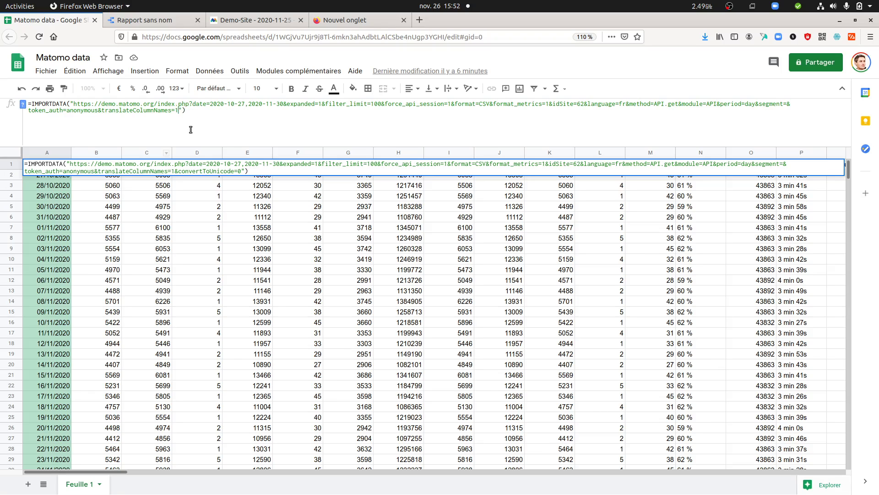
{"action": "key", "text": "Return"}
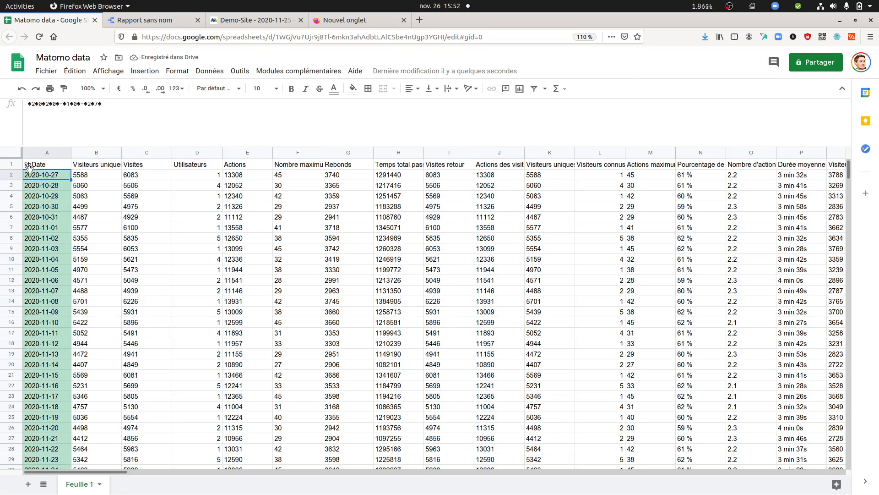
{"action": "left_click", "coordinate": [152, 198]}
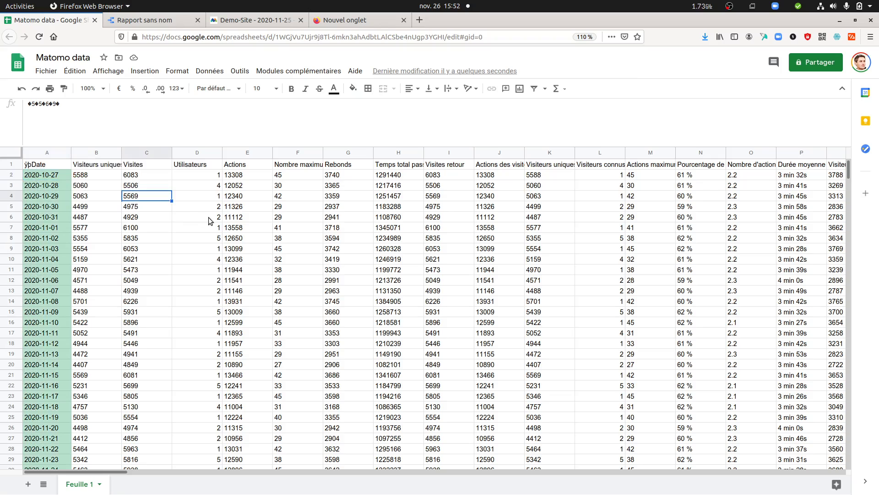
{"action": "left_click", "coordinate": [52, 166]}
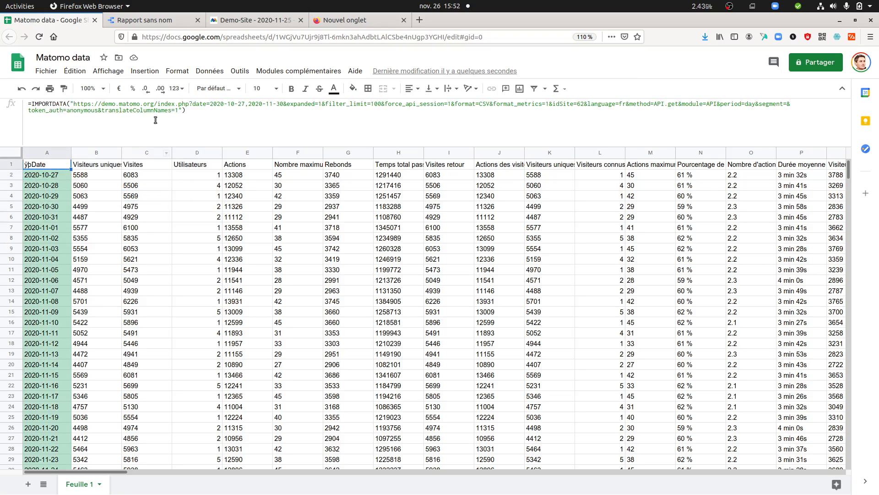
{"action": "left_click", "coordinate": [178, 115]}
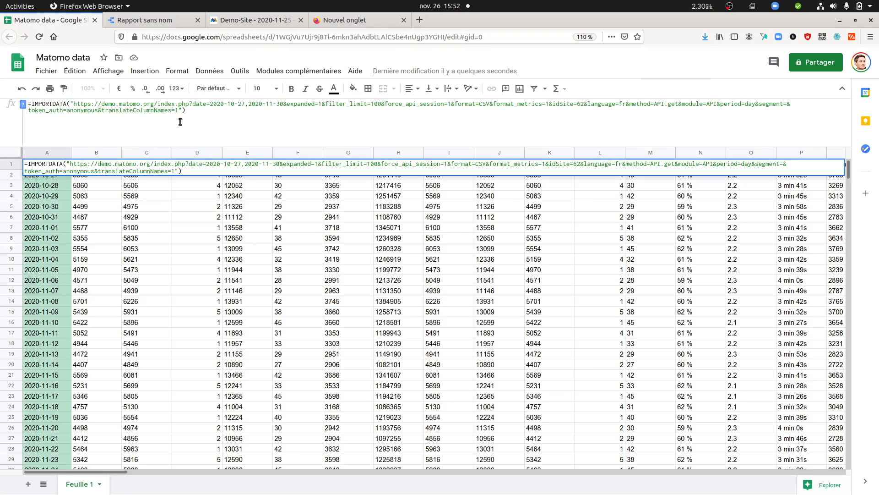
{"action": "type", "text": "&"}
{"action": "key", "text": "ctrl+v"}
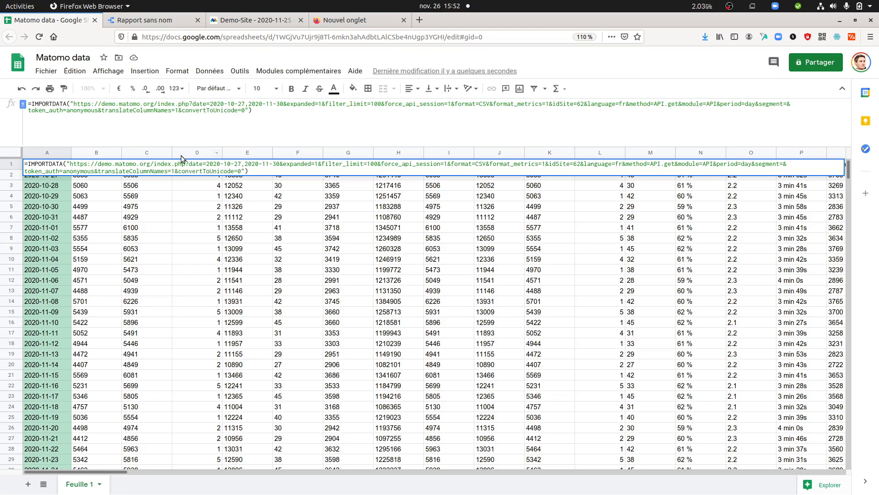
{"action": "key", "text": "Return"}
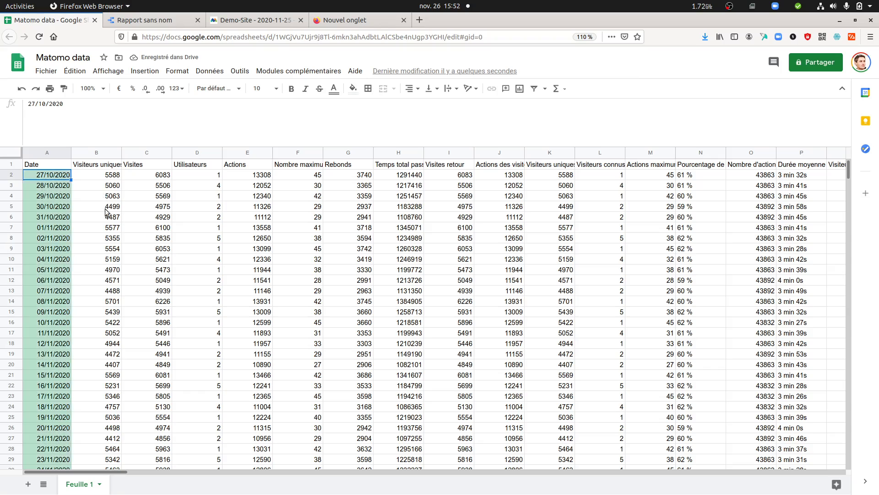
Step: Spot-check several reloaded values, including column F, then switch to the 'Rapport sans nom' report
{"action": "left_click", "coordinate": [125, 207]}
{"action": "left_click", "coordinate": [211, 206]}
{"action": "left_click", "coordinate": [281, 220]}
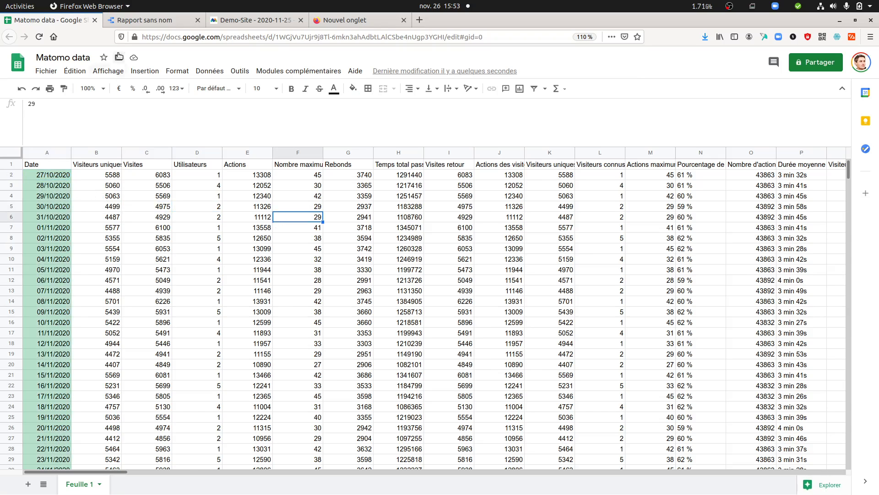
{"action": "left_click", "coordinate": [133, 20]}
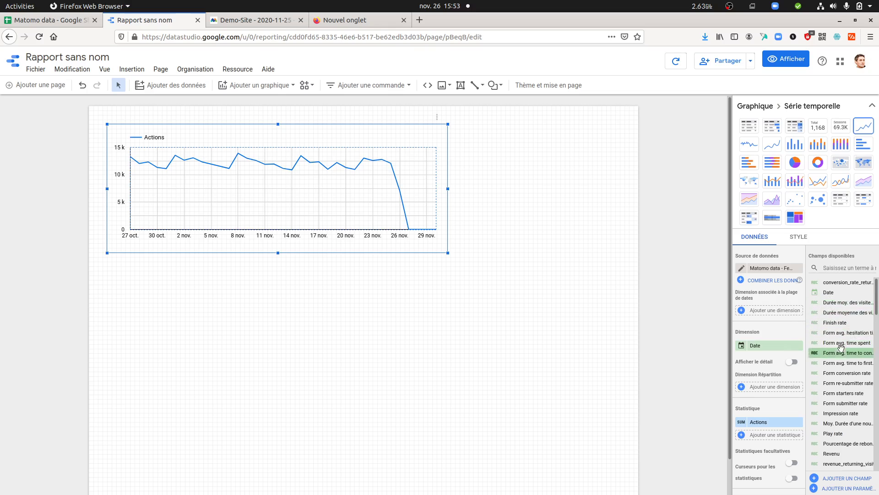
Step: Replace the Actions metric with Visites in the time-series chart, comparing against Matomo's visits graph
{"action": "scroll", "coordinate": [842, 349], "scroll_direction": "down", "scroll_amount": 6}
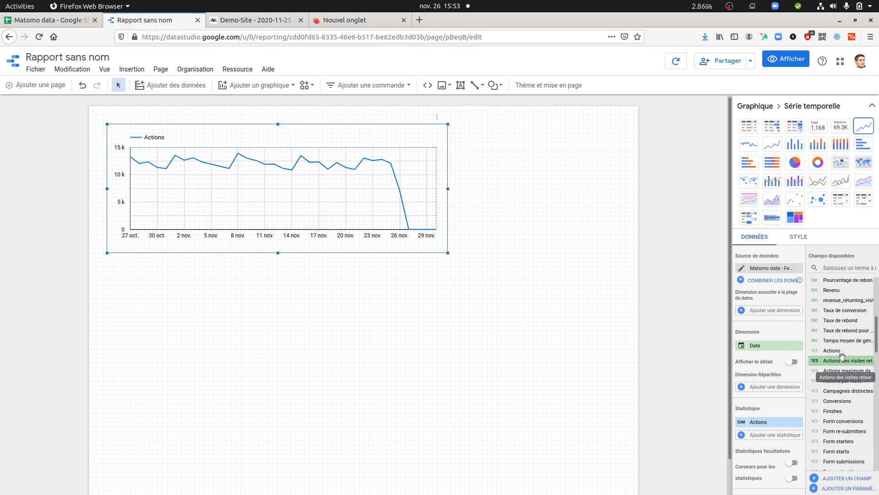
{"action": "scroll", "coordinate": [842, 356], "scroll_direction": "down", "scroll_amount": 7}
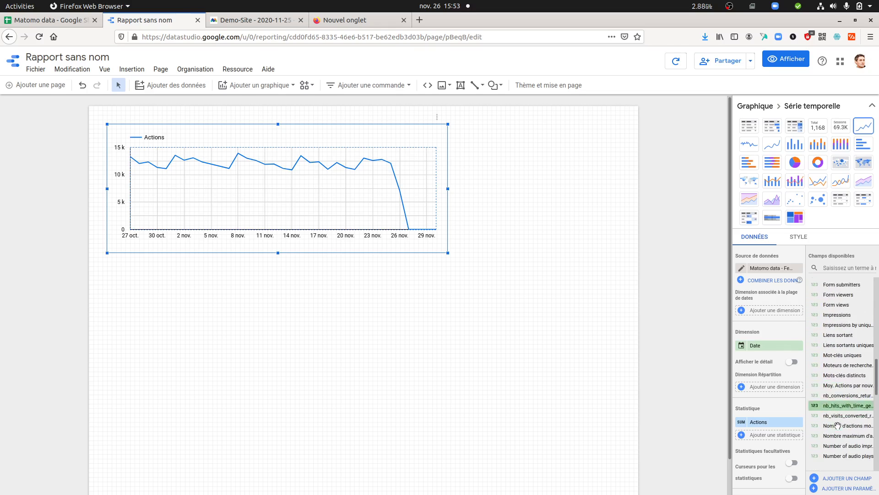
{"action": "scroll", "coordinate": [840, 422], "scroll_direction": "down", "scroll_amount": 7}
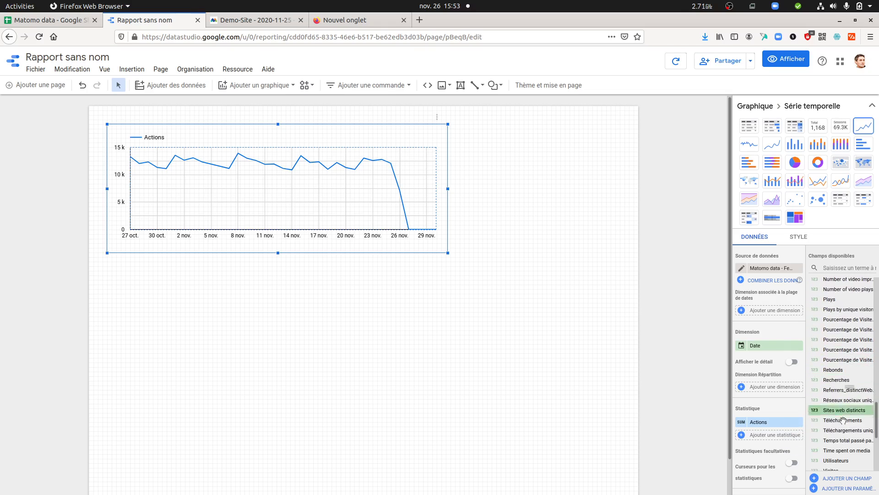
{"action": "scroll", "coordinate": [843, 419], "scroll_direction": "down", "scroll_amount": 5}
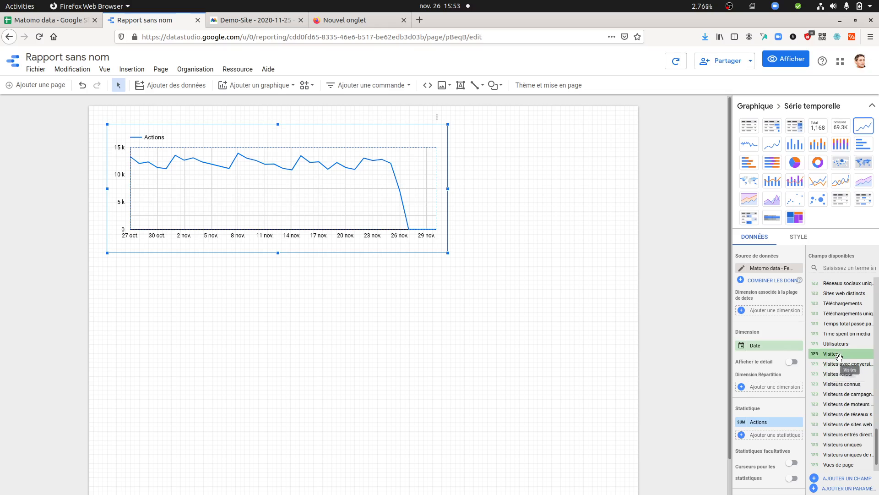
{"action": "left_click_drag", "start_coordinate": [839, 356], "coordinate": [774, 424]}
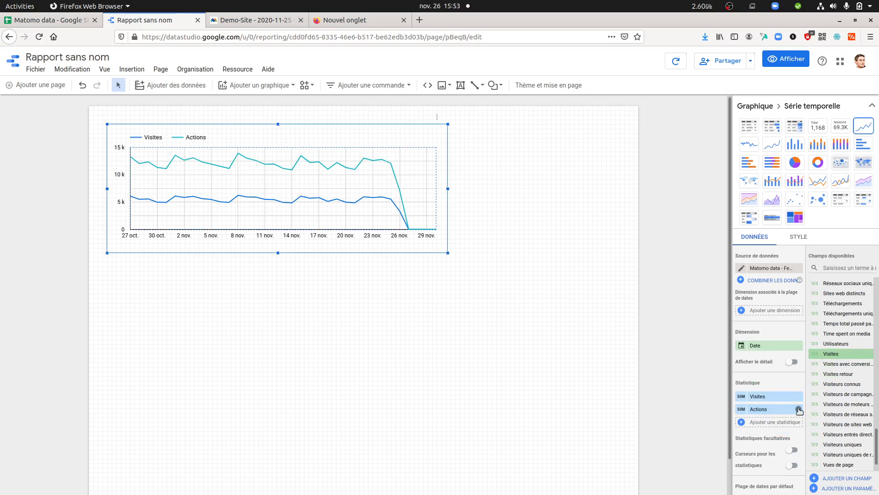
{"action": "left_click", "coordinate": [798, 409]}
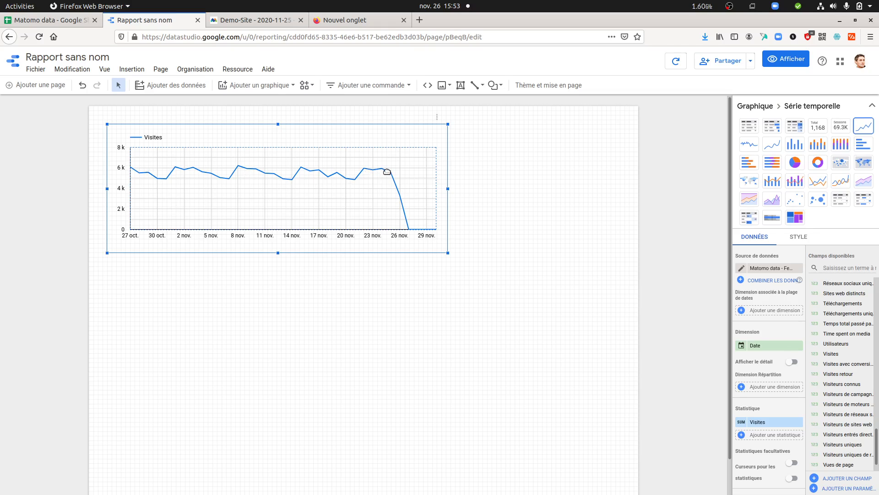
{"action": "left_click", "coordinate": [271, 21]}
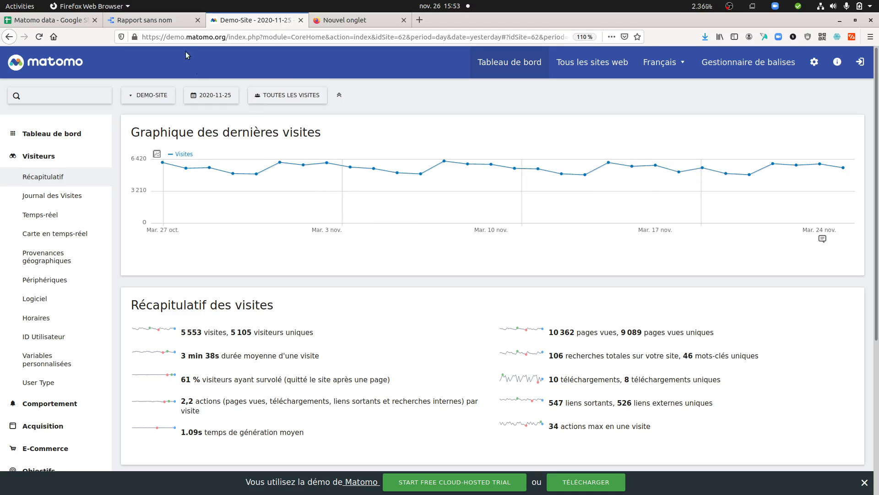
{"action": "left_click", "coordinate": [178, 23]}
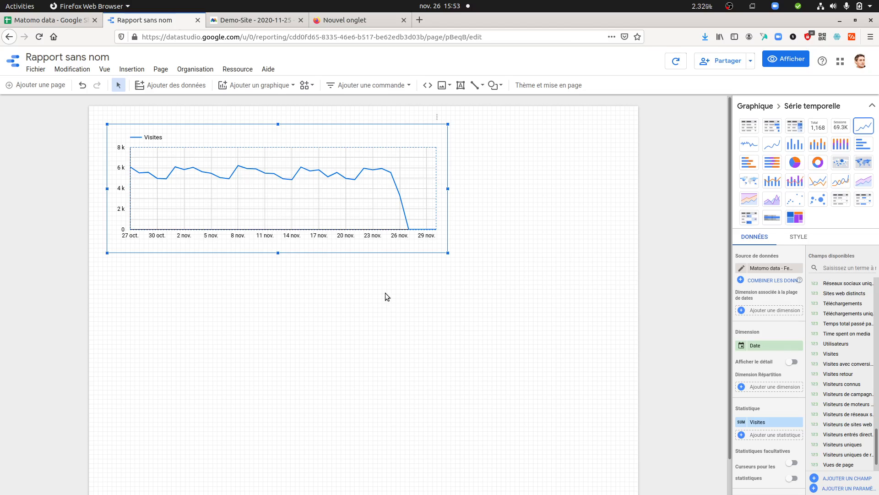